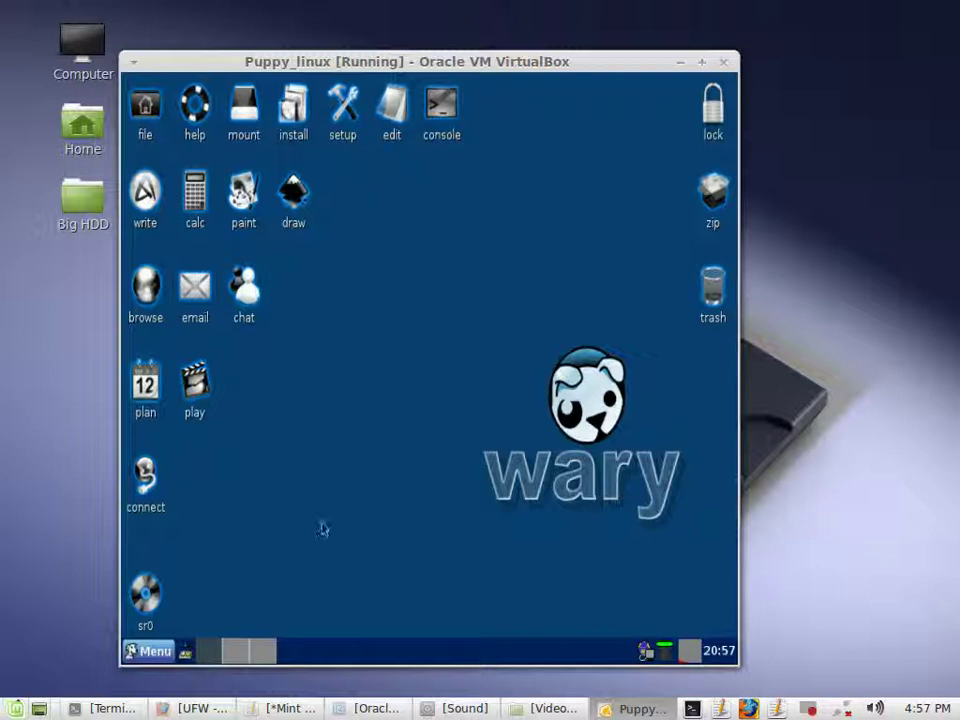
click(150, 654)
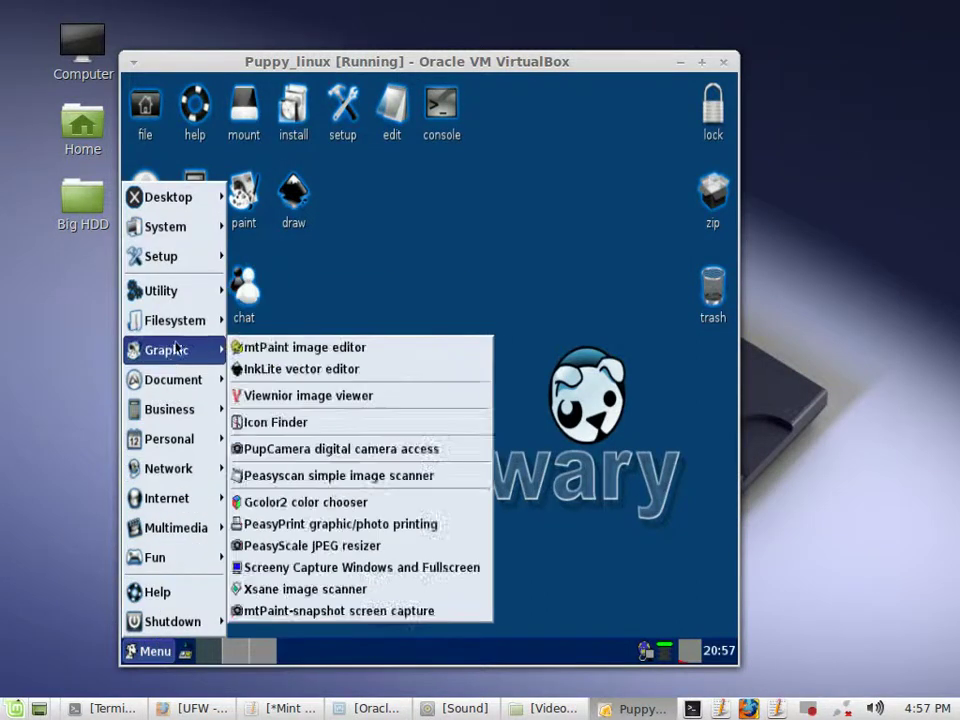
mouse_move(204, 260)
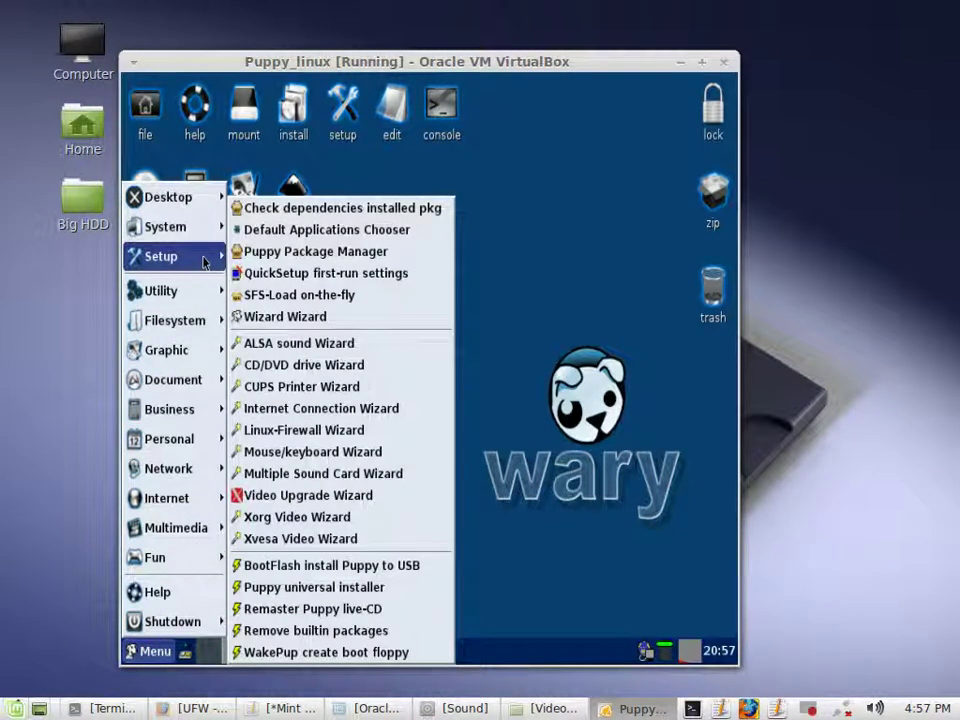
click(470, 140)
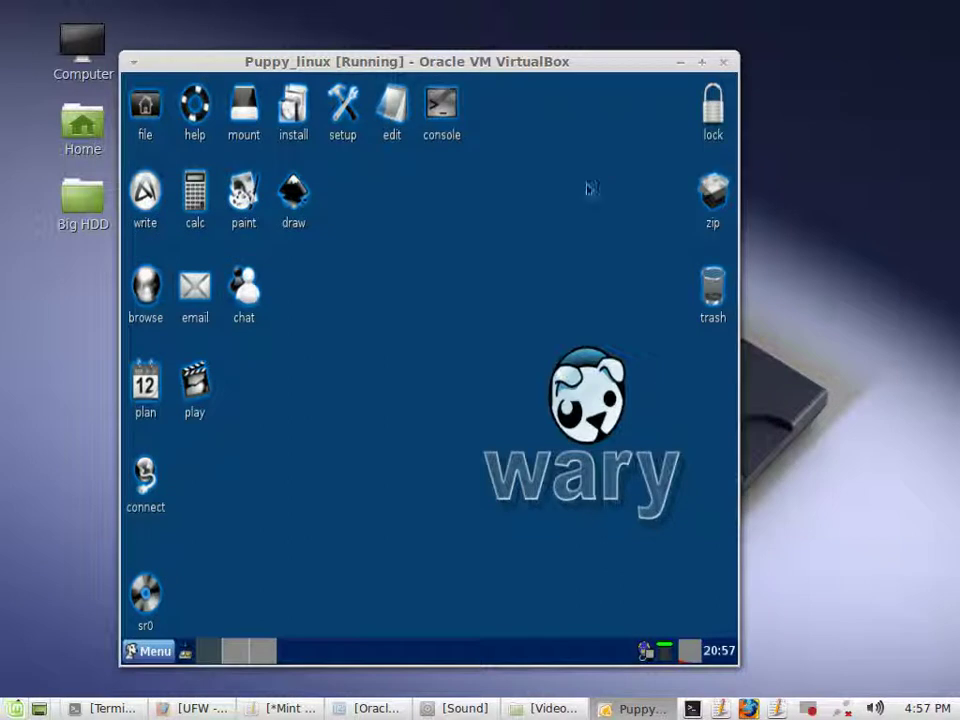
right_click(414, 249)
mouse_move(455, 284)
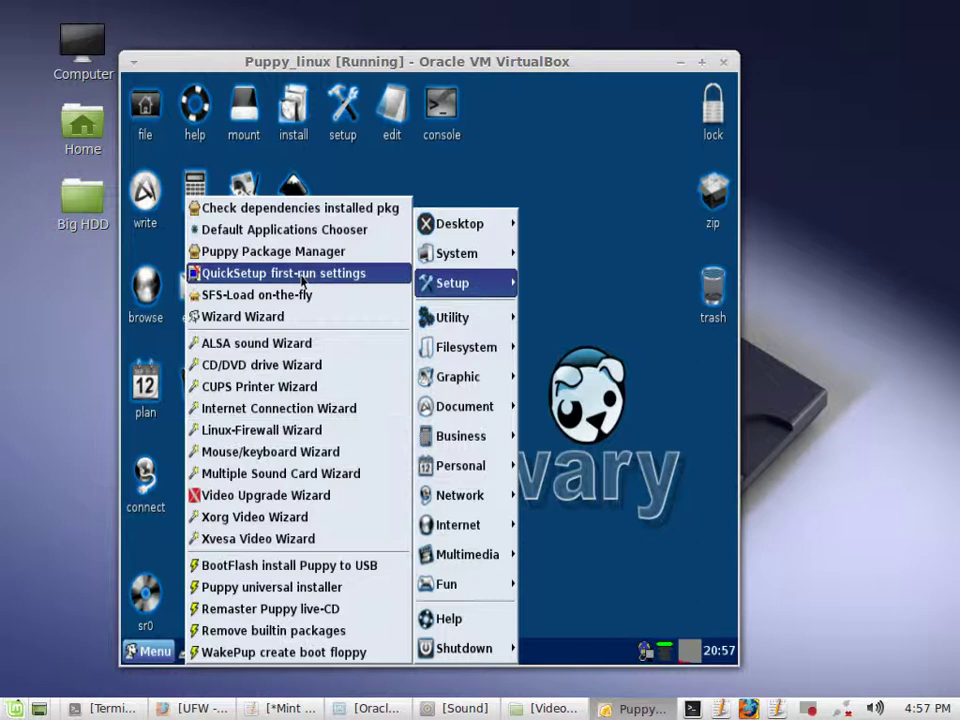
mouse_move(460, 223)
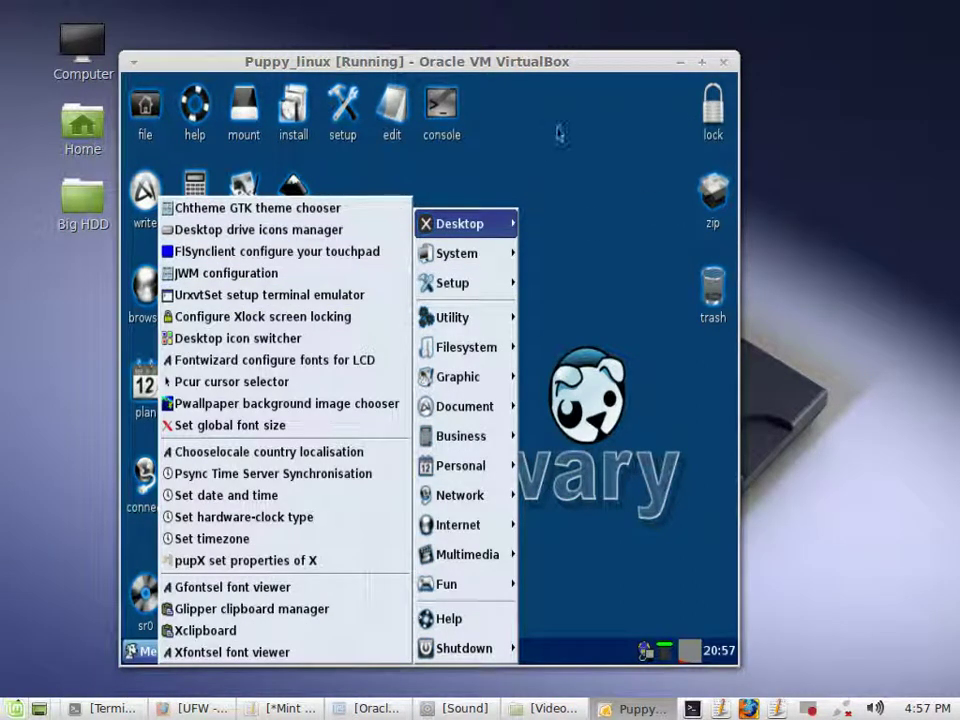
click(630, 235)
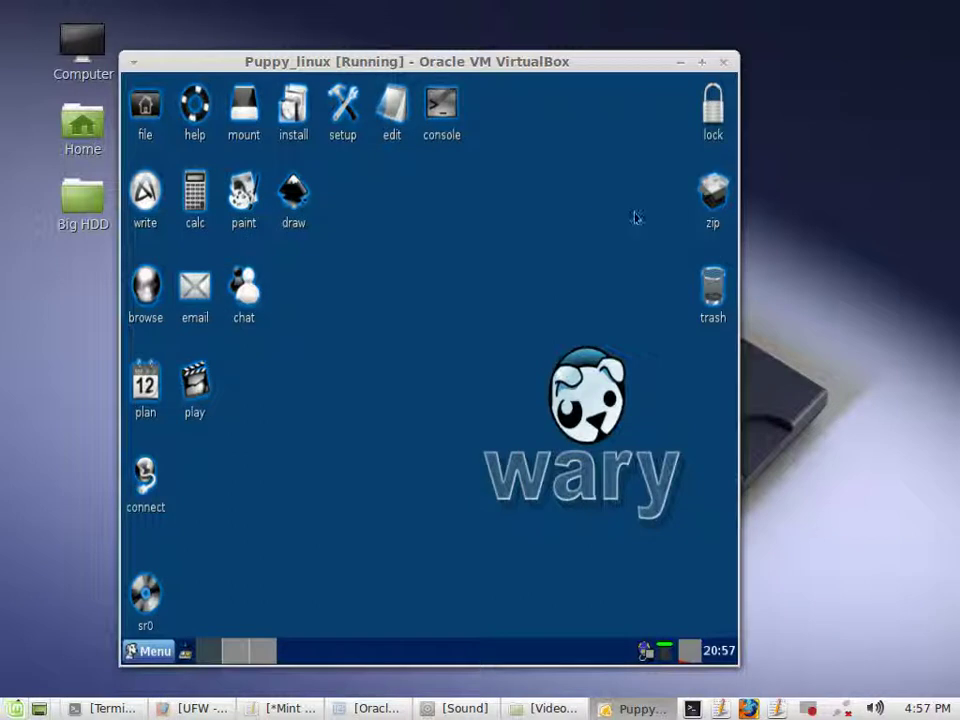
click(343, 120)
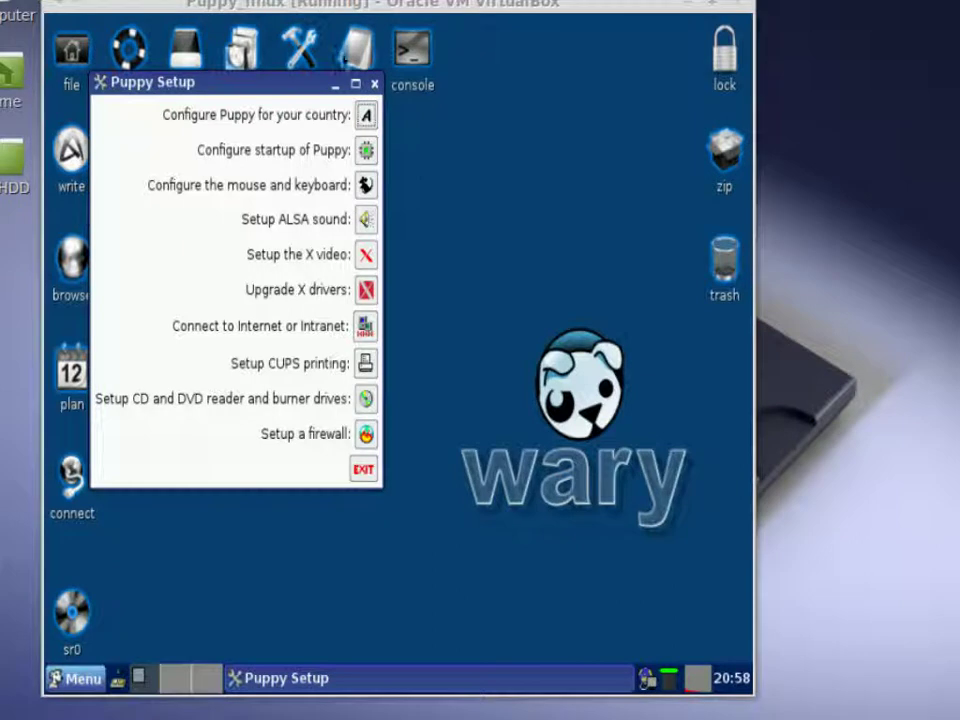
click(375, 84)
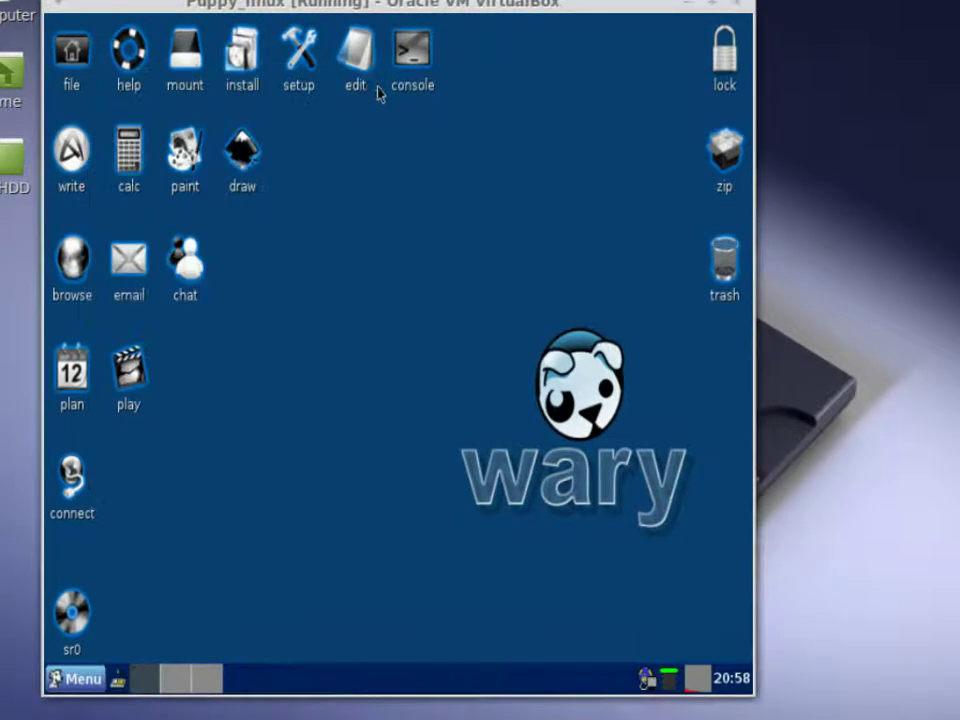
Step: Start the firewall setup from Puppy's setup window and choose the custom installation type
click(299, 66)
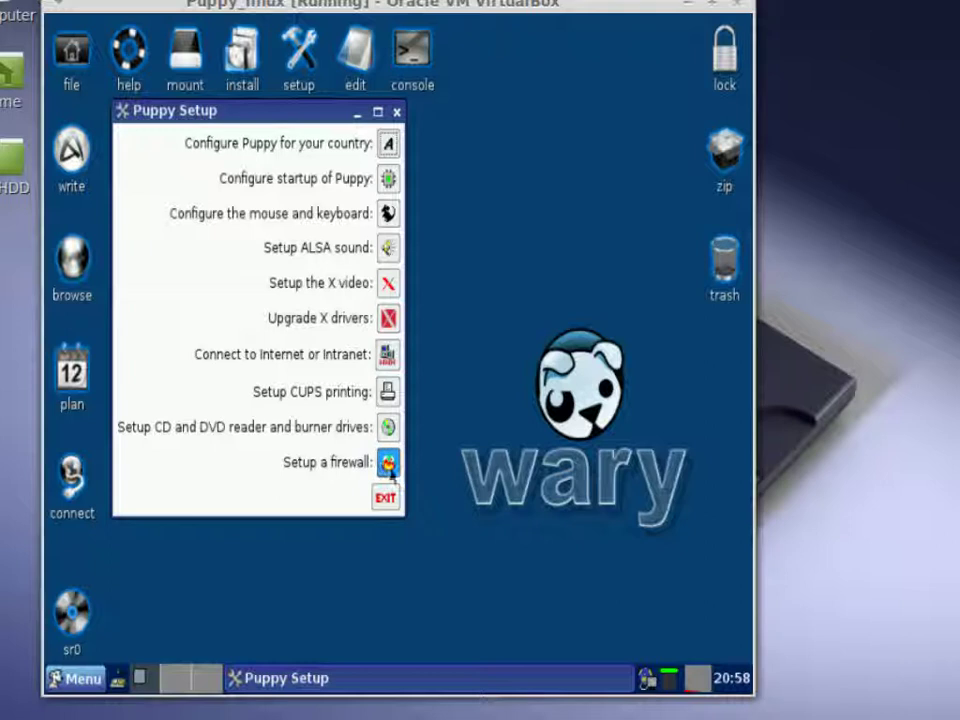
click(389, 466)
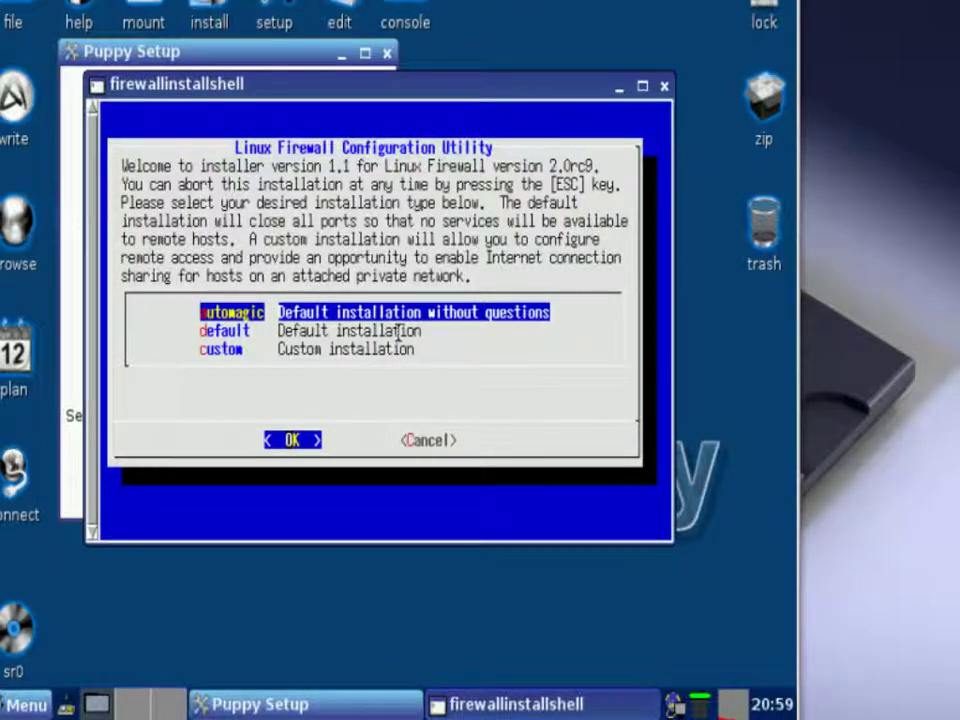
key(Down)
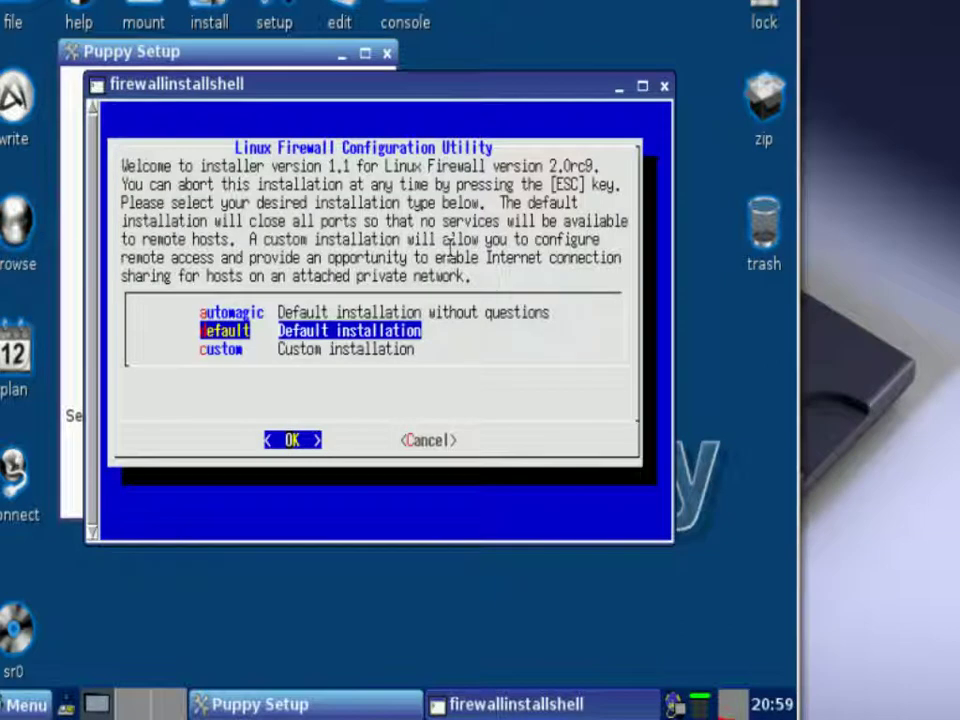
key(Up)
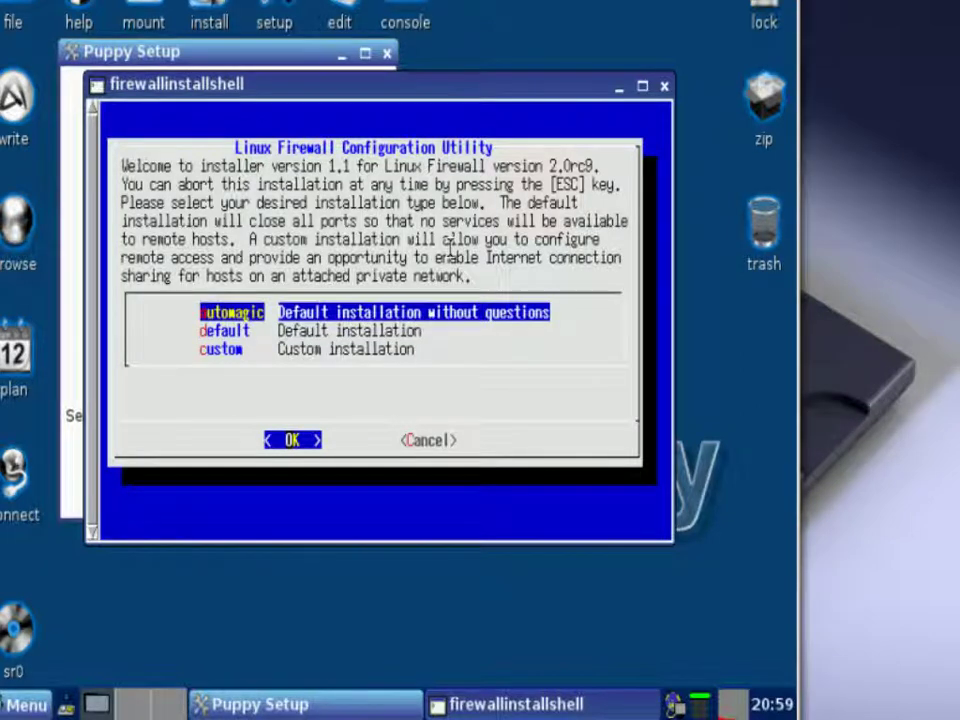
key(Down)
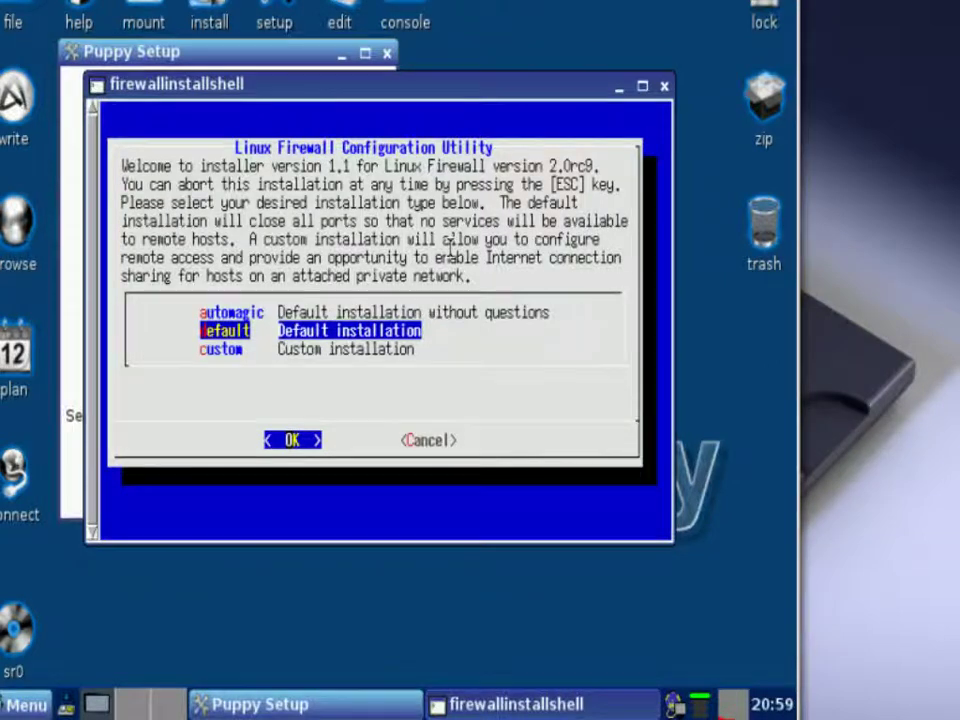
key(Down)
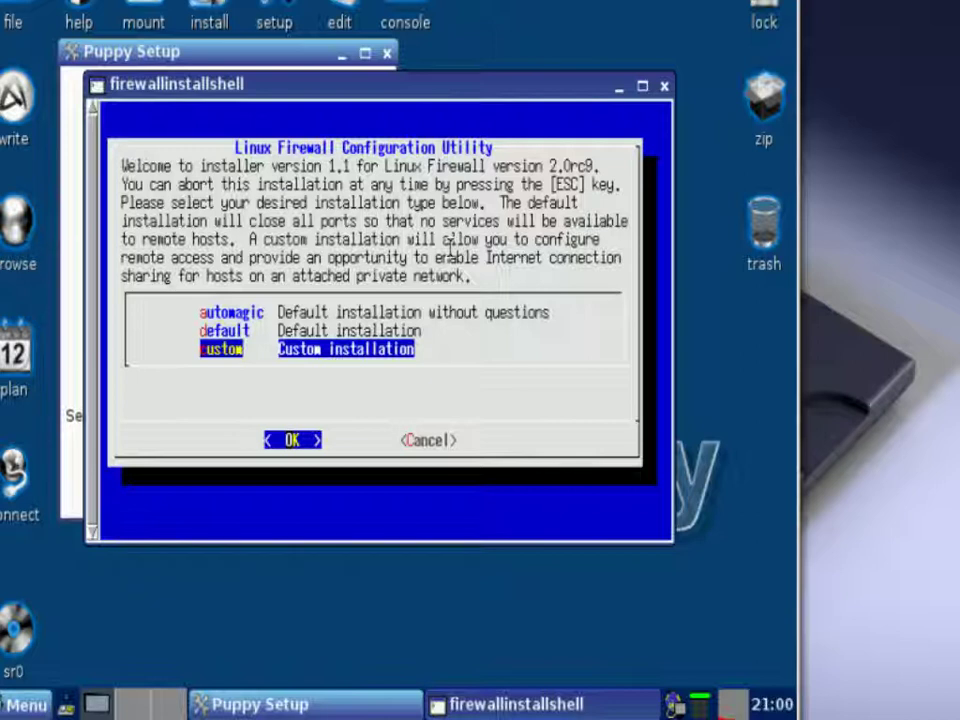
key(Return)
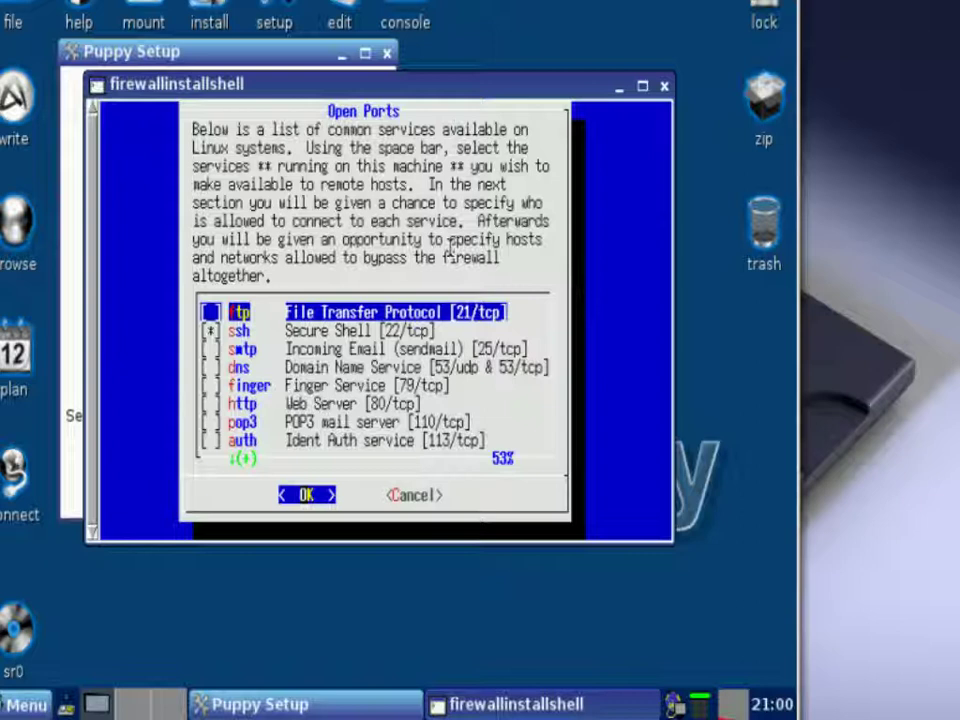
Step: Deselect Secure Shell (22/tcp) in the list of services made available to remote hosts
key(Down)
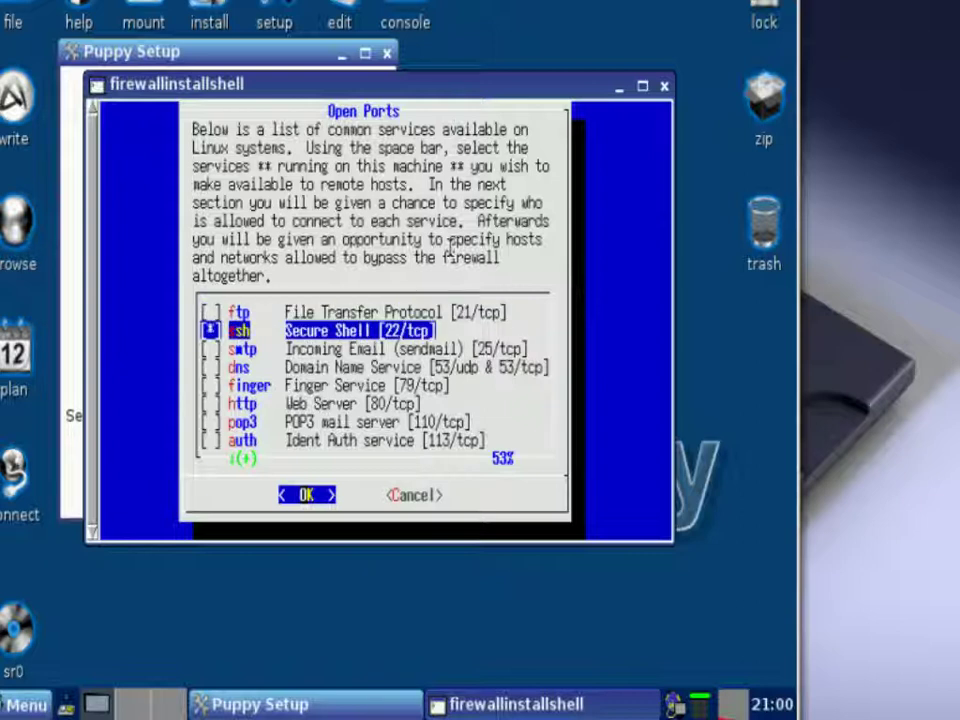
key(Down)
key(Down)
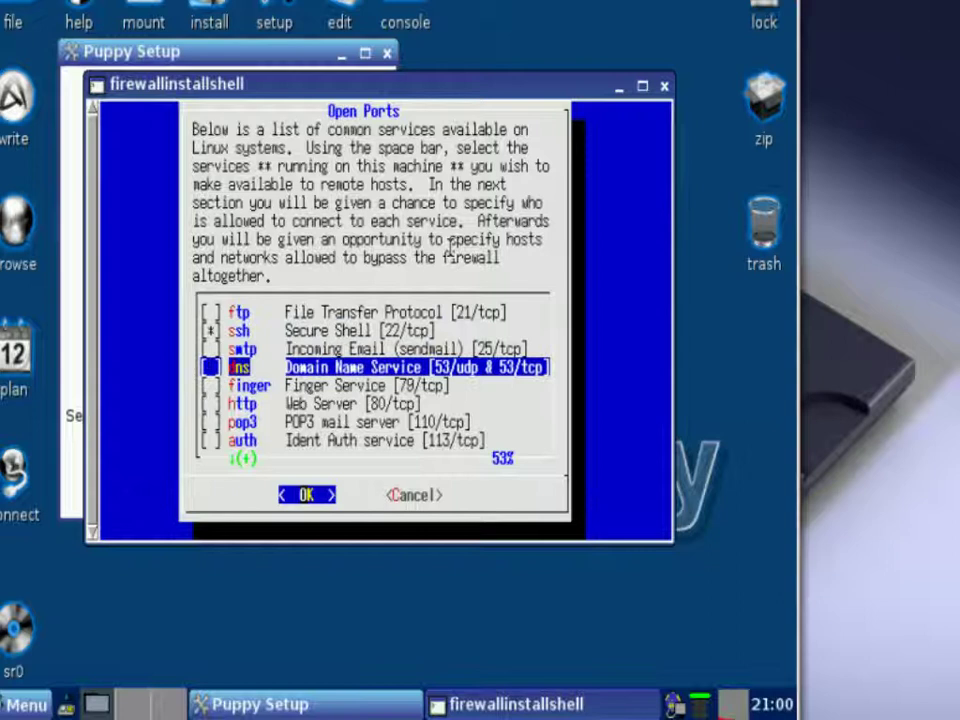
key(Up)
key(Up)
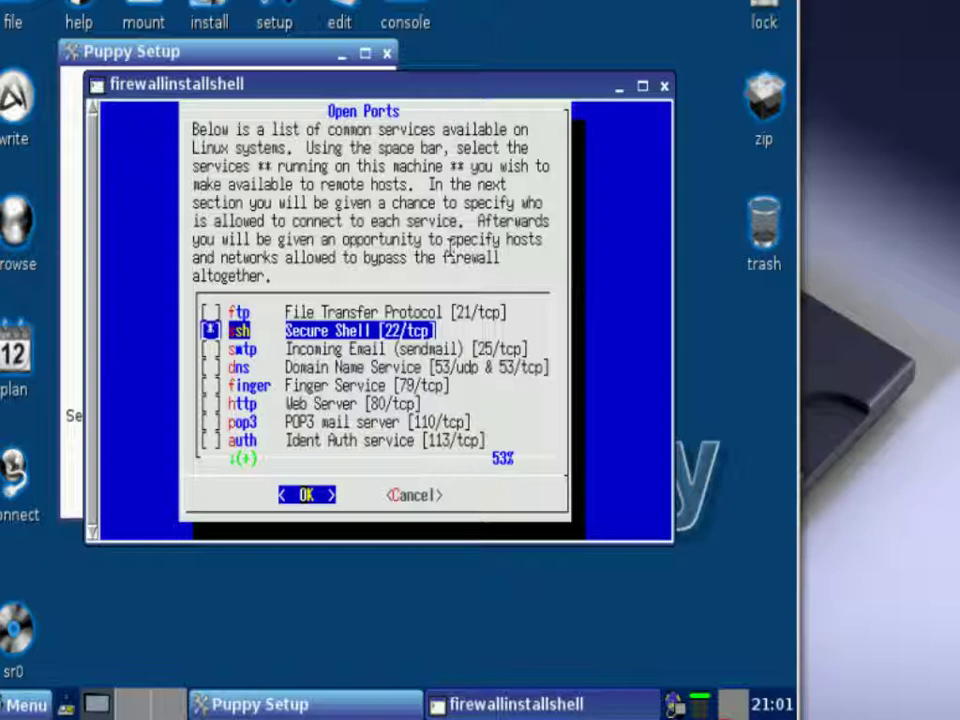
key(space)
Step: Look through the full Open Ports list, from File Transfer Protocol to the other unlisted ports, to check which services are selected
key(Down)
key(Down)
key(Down)
key(Down)
key(Down)
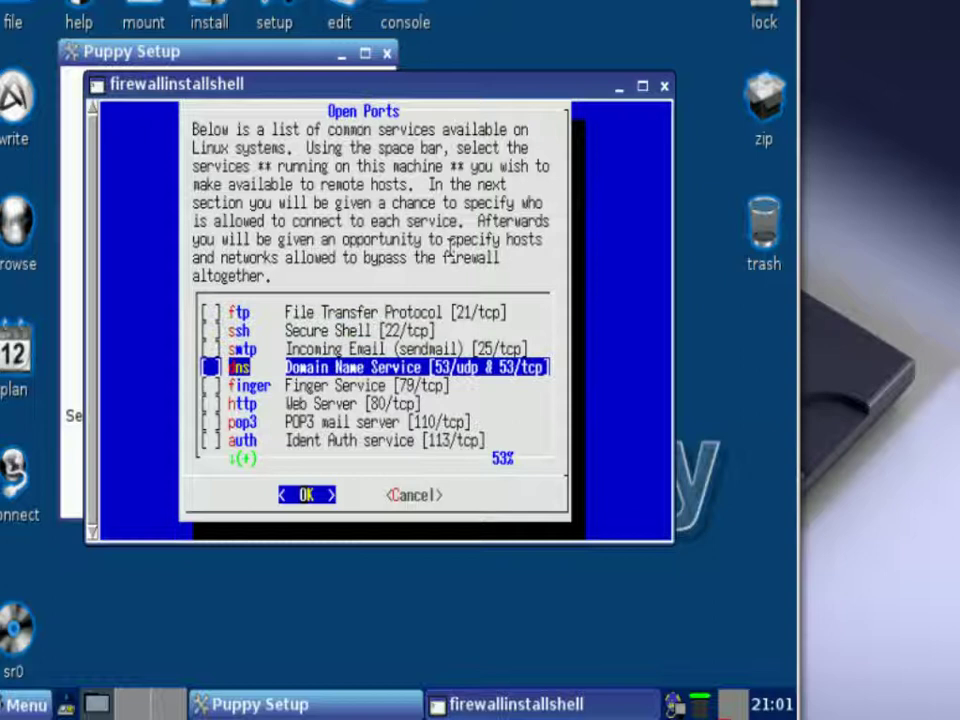
key(Down)
key(Down)
key(Down)
key(Down)
key(Down)
key(Down)
key(Down)
key(Down)
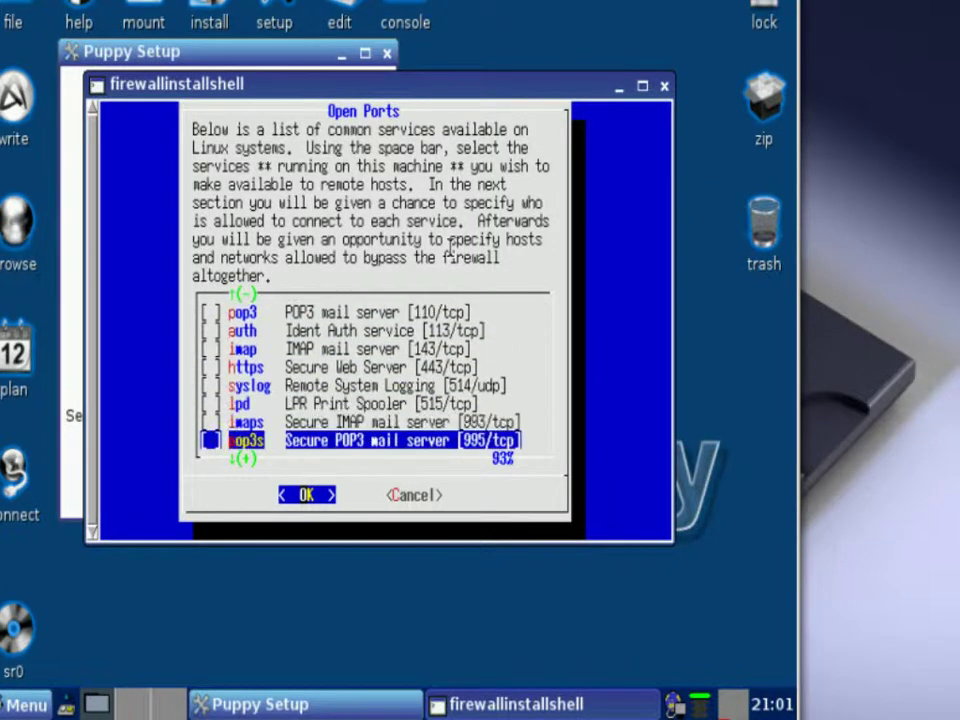
key(Up)
key(Up)
key(Up)
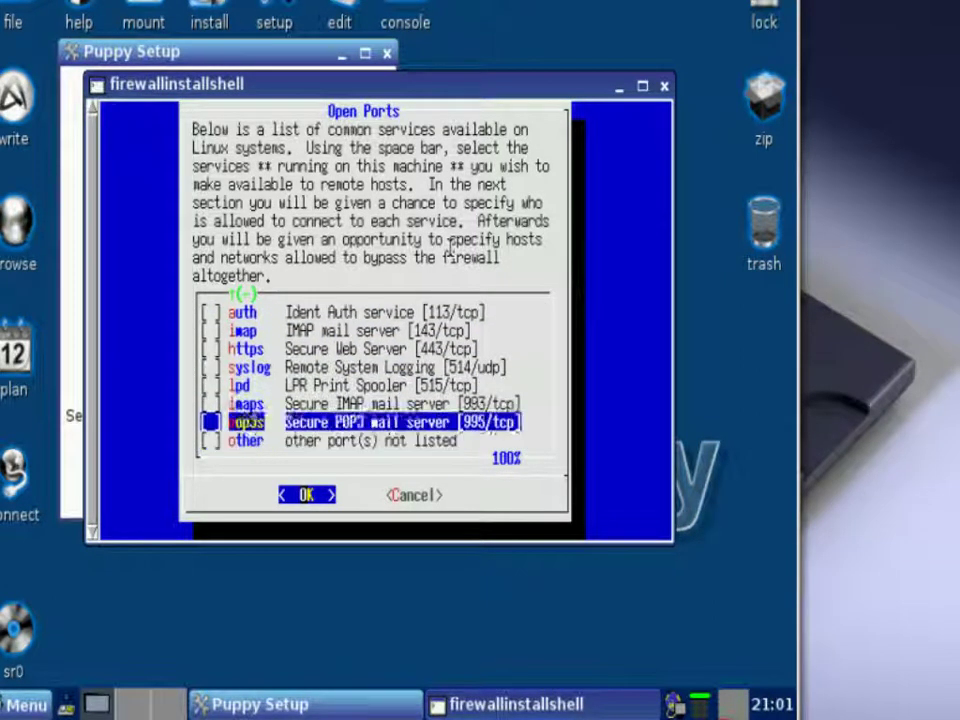
key(Up)
key(Up)
key(Up)
key(Up)
key(Up)
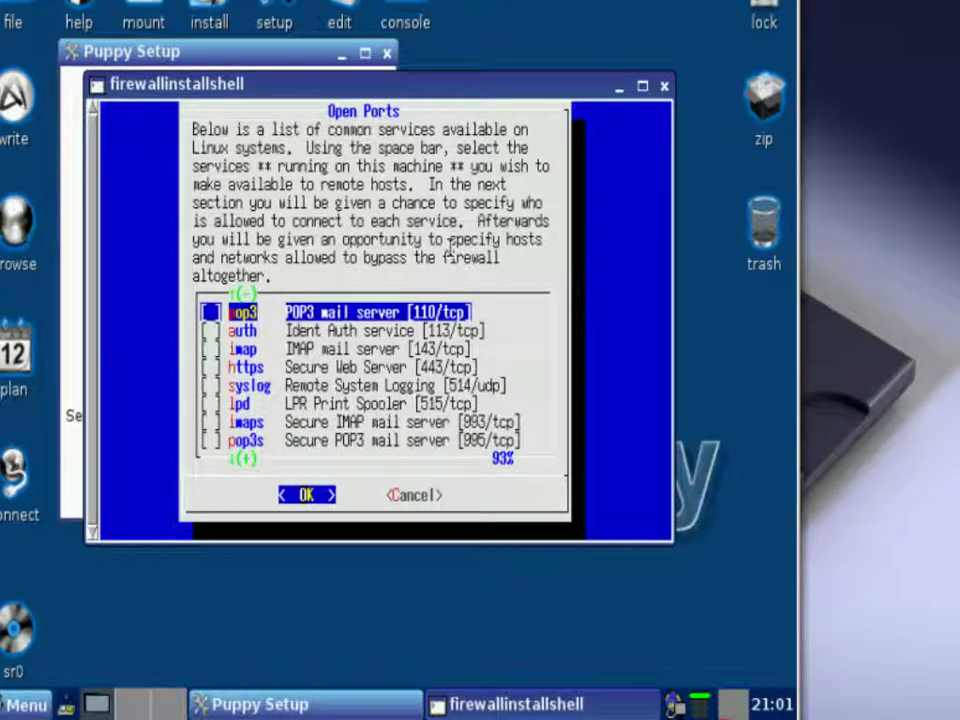
key(Up)
key(Up)
key(Up)
key(Up)
key(Up)
key(Up)
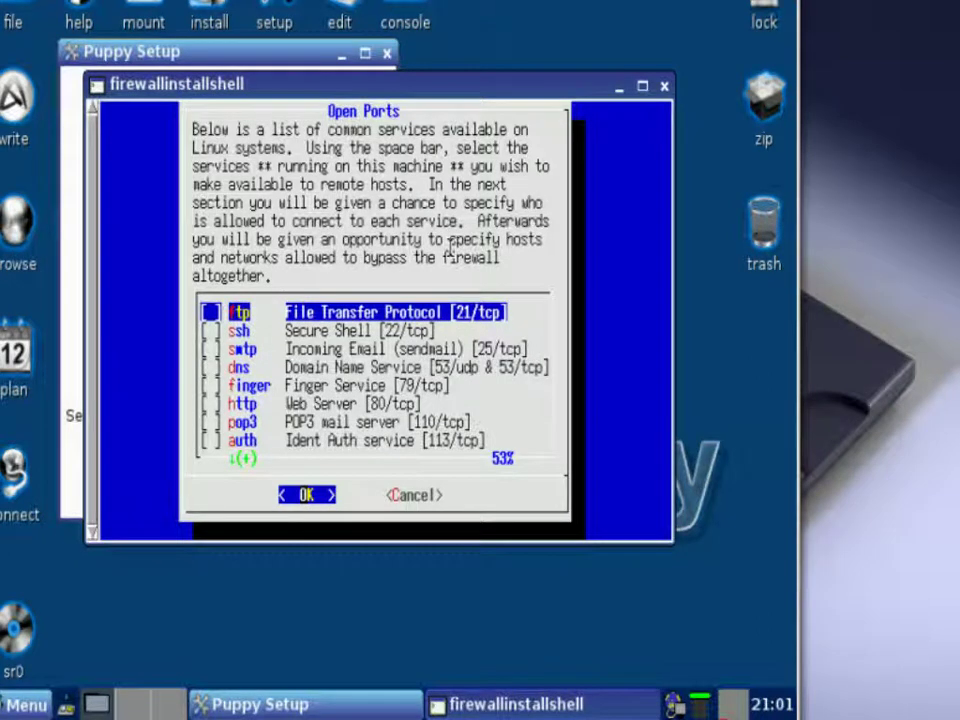
key(Down)
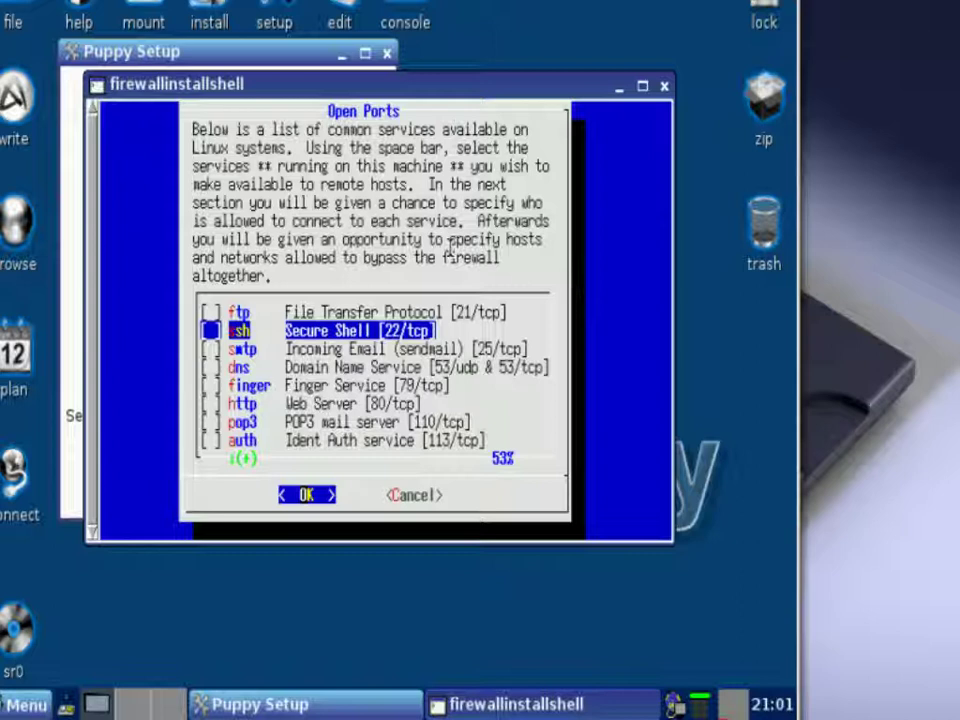
key(Down)
key(Down)
key(Down)
key(Up)
key(Up)
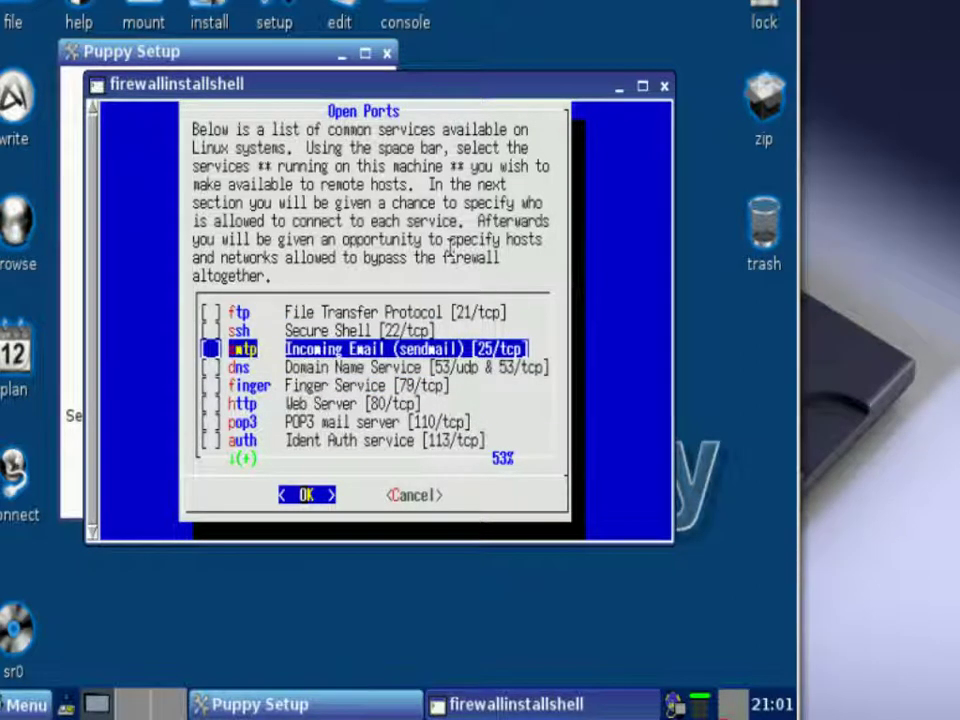
key(Down)
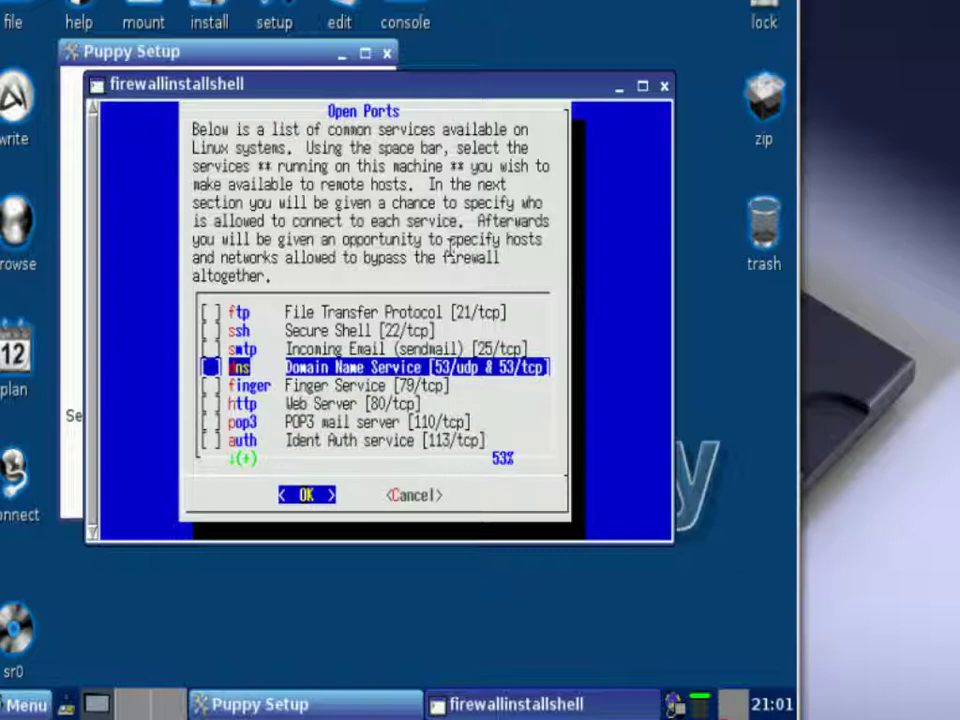
key(space)
key(Up)
key(Up)
key(Up)
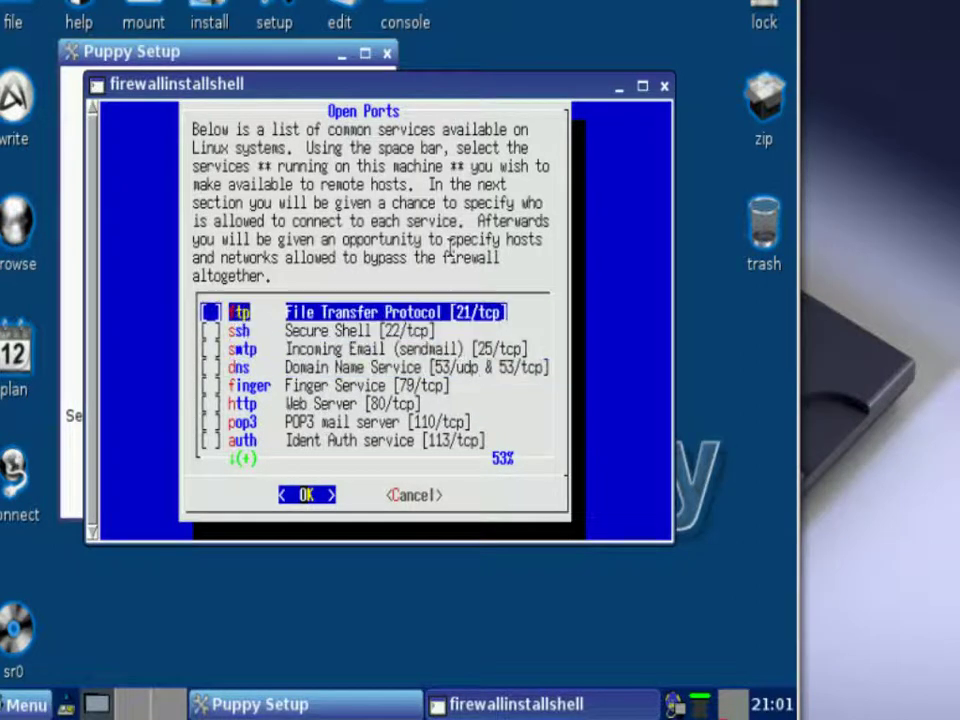
key(Down)
key(Down)
key(Down)
key(Down)
key(Down)
key(Down)
key(Down)
key(Down)
key(Down)
key(Down)
key(Down)
key(Down)
key(Down)
key(Down)
key(Up)
key(Up)
key(Up)
key(Up)
key(Up)
key(Up)
key(Up)
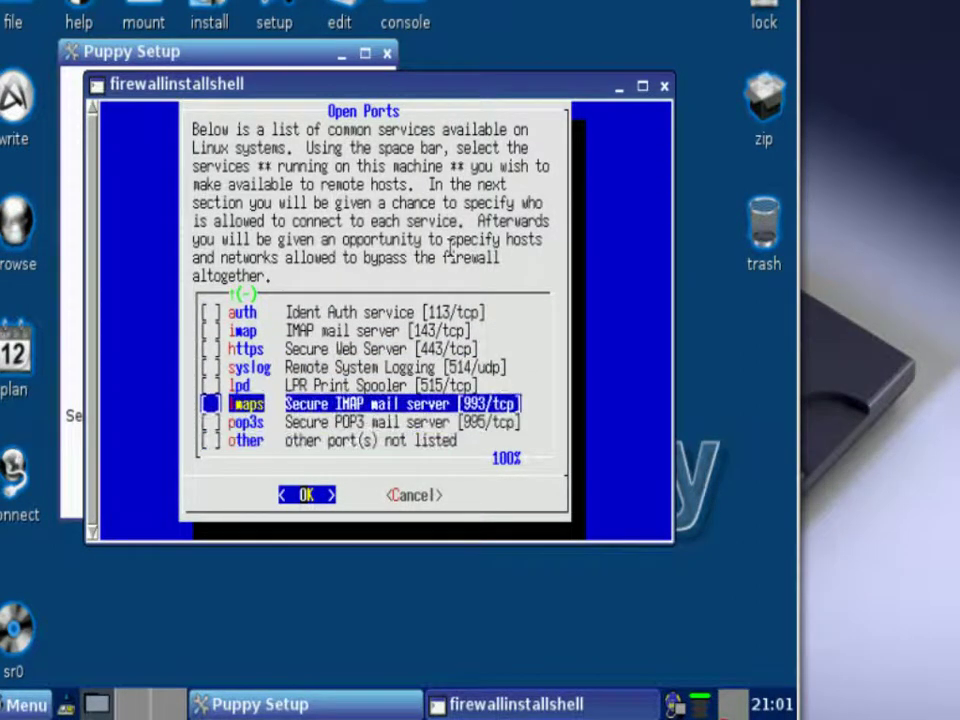
key(Up)
key(Up)
key(Up)
key(Up)
key(Up)
key(Up)
key(Up)
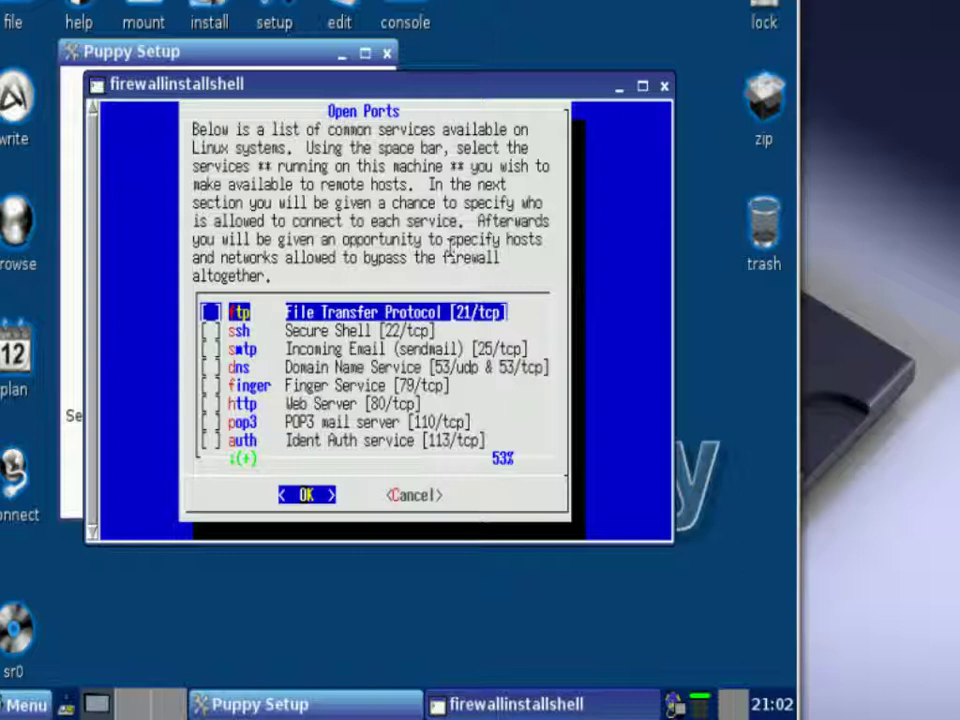
Step: Accept the Open Ports list with no services selected and continue the firewall installation
key(Tab)
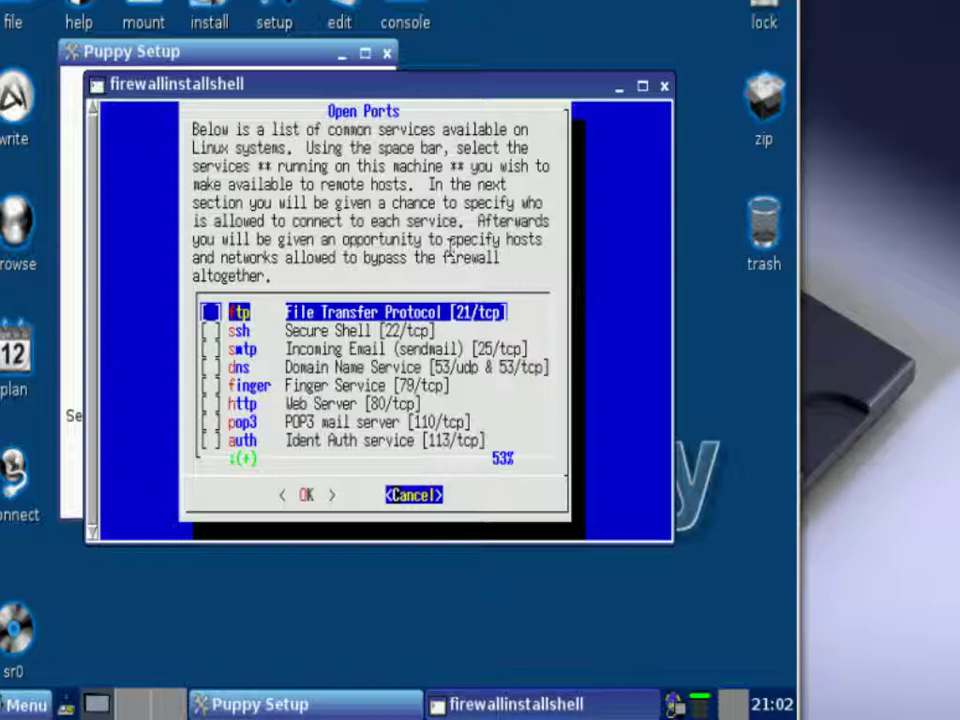
key(Left)
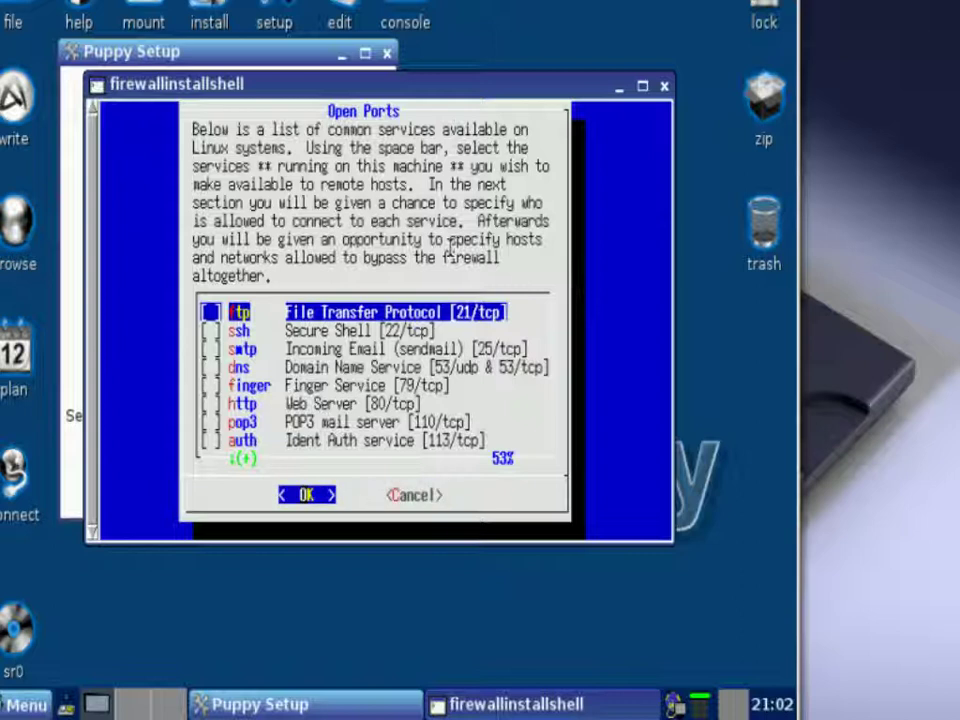
key(Right)
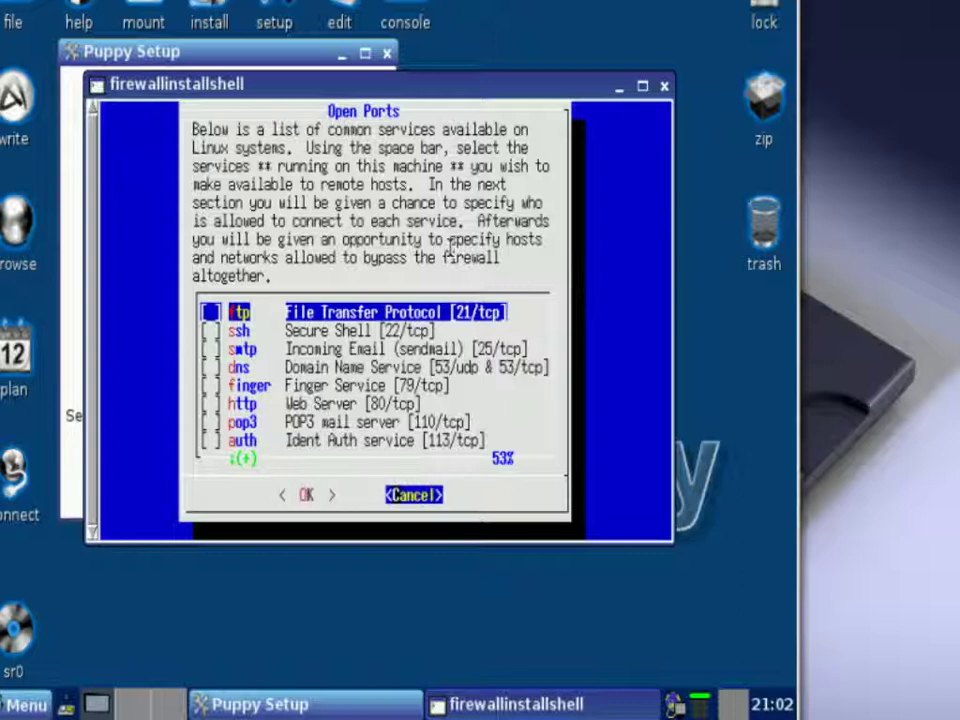
key(Left)
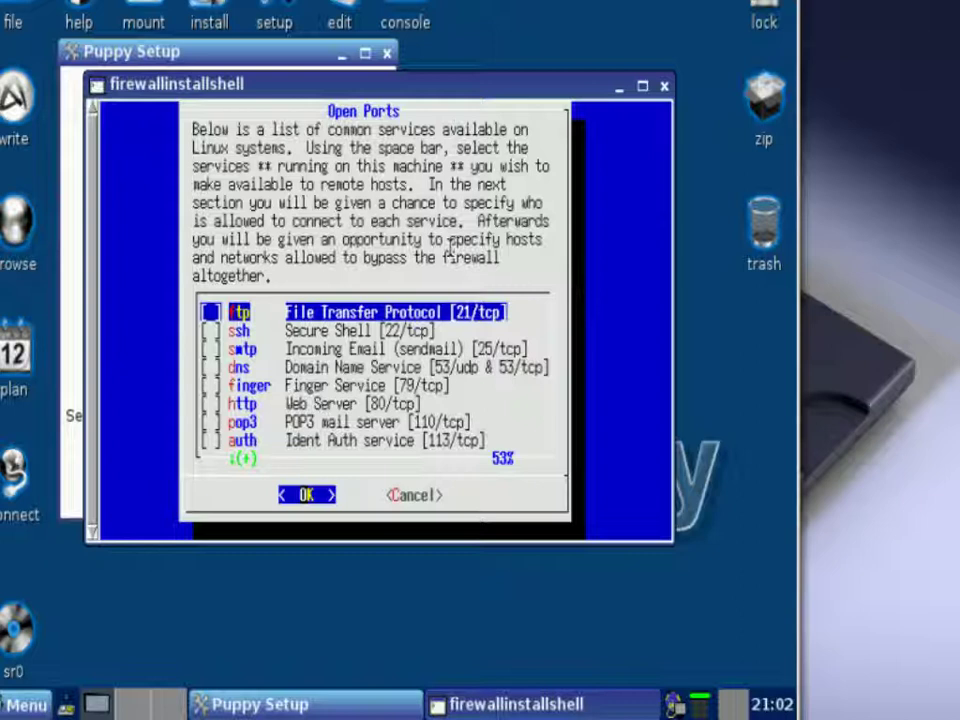
key(Right)
key(Left)
key(Return)
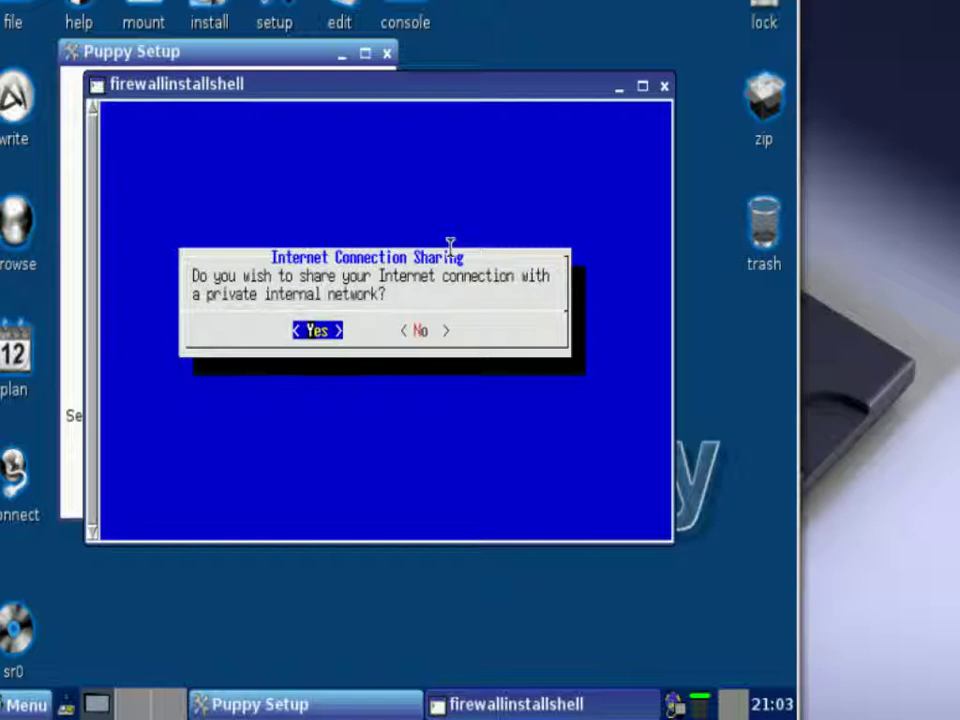
Step: Decline sharing the Internet connection with a private internal network and leave the trusted networks list empty
key(Right)
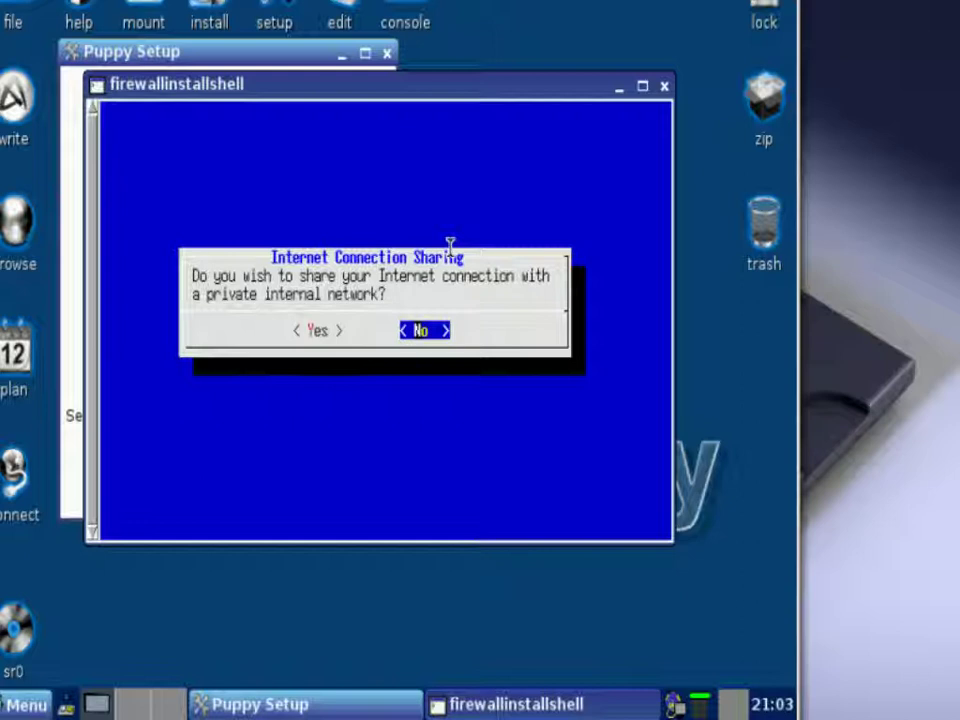
key(Return)
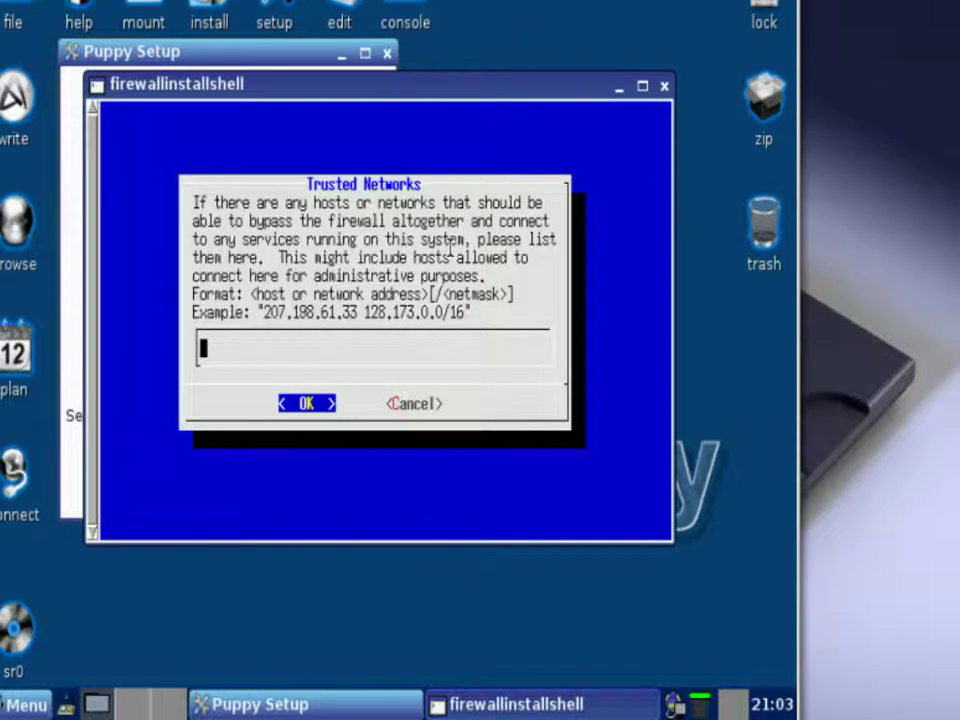
key(Return)
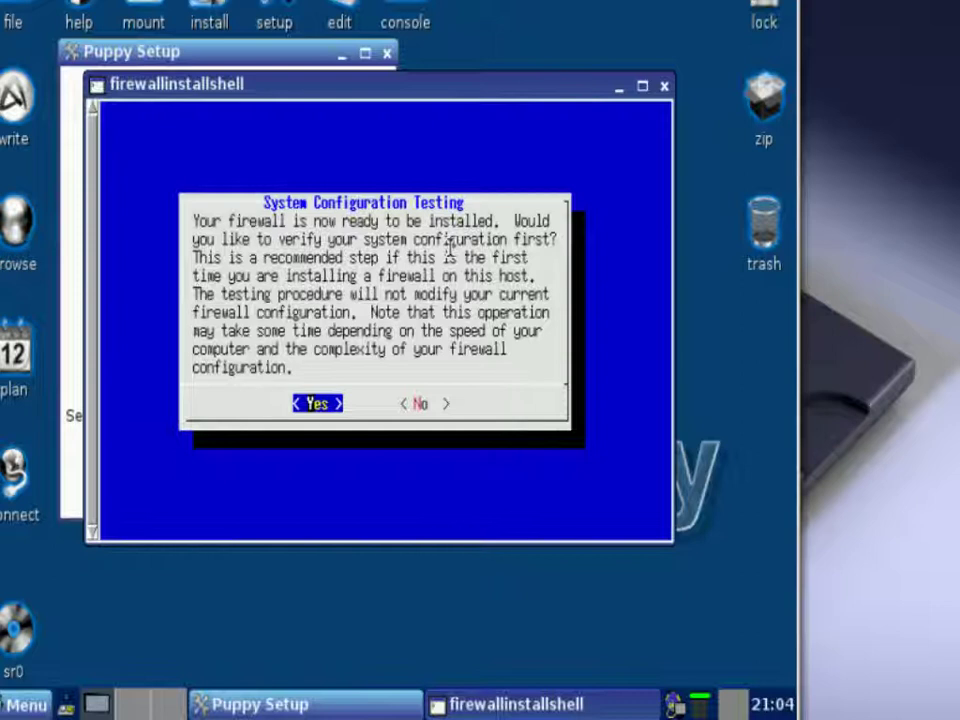
Step: Verify the system configuration with the firewall's recommended test before installing
key(Return)
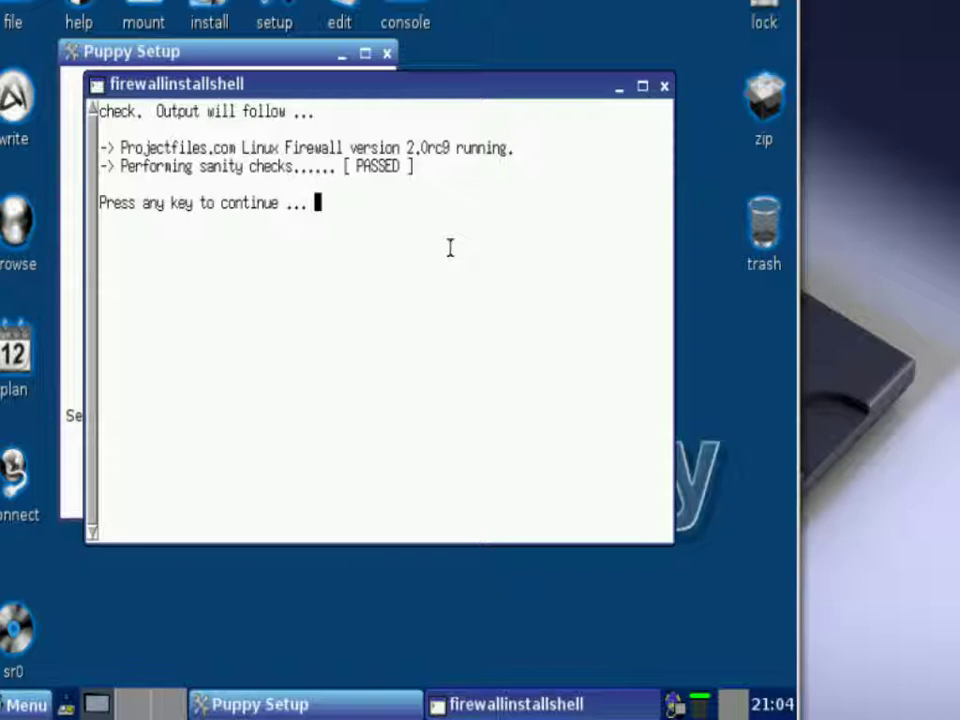
key(Return)
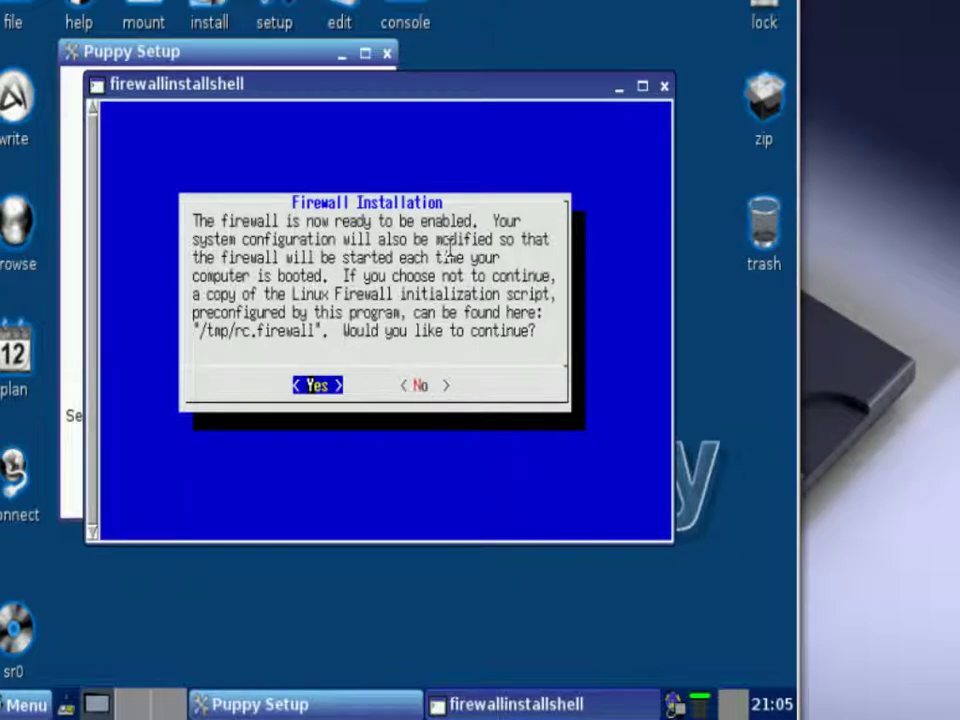
Step: Enable the firewall so it starts at every boot, then quit the install script and exit Puppy Setup
key(Return)
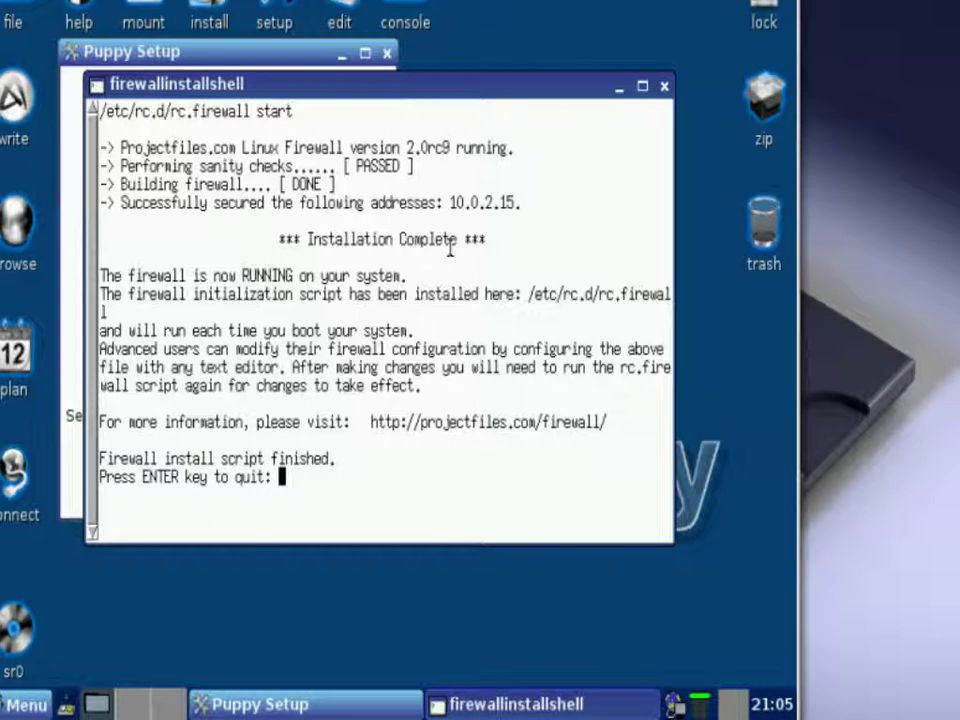
key(Return)
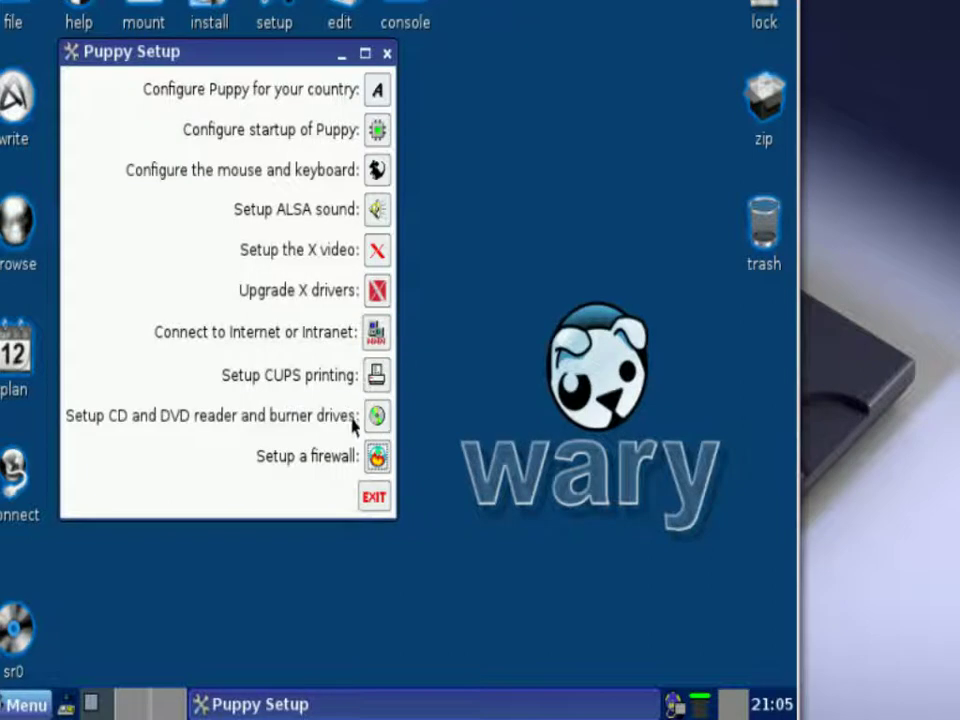
click(375, 498)
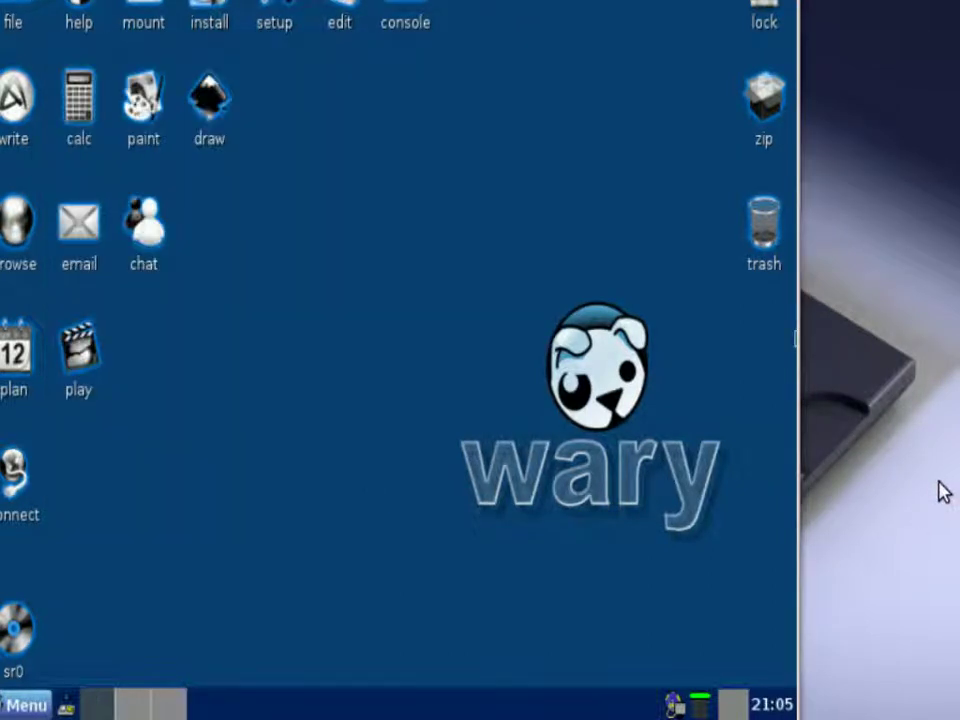